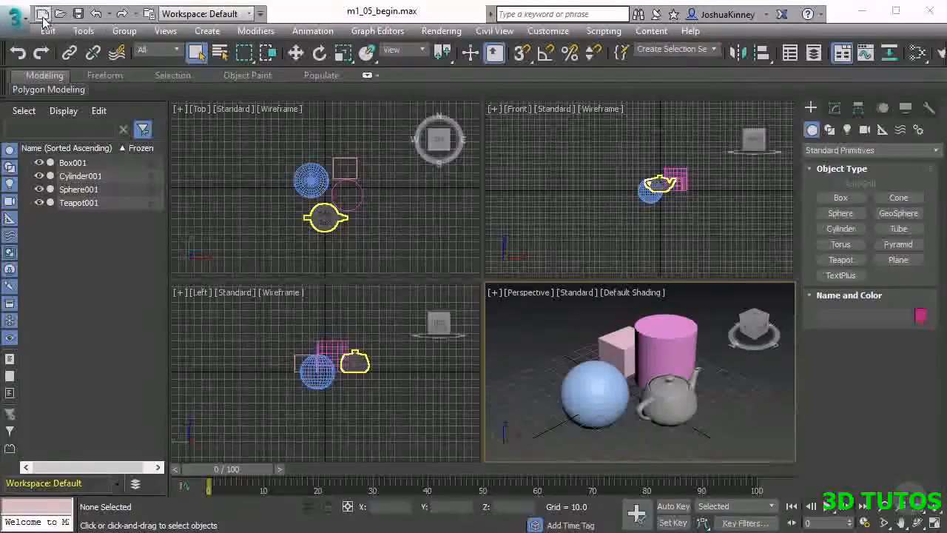
# - Start a completely new scene with the New All option and maximize the Perspective viewport
pyautogui.click(43, 15)
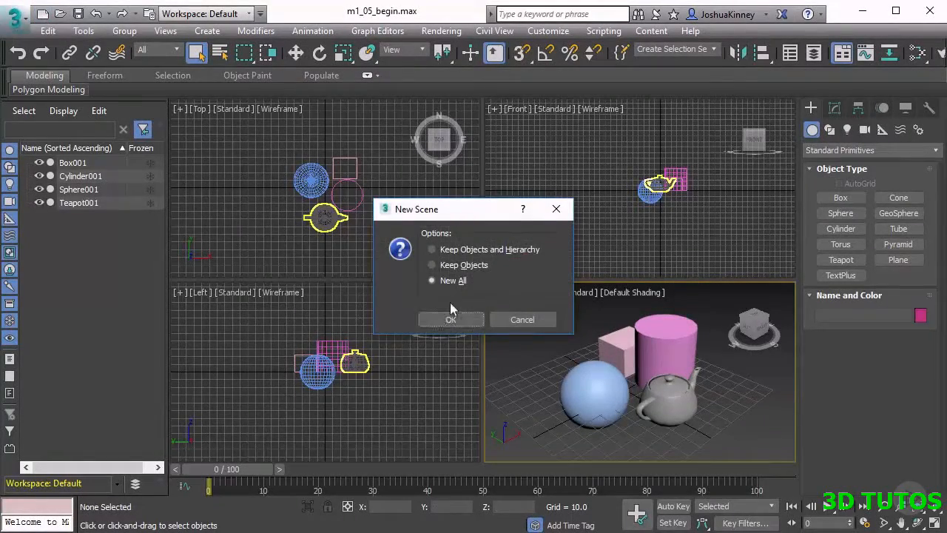
pyautogui.click(452, 321)
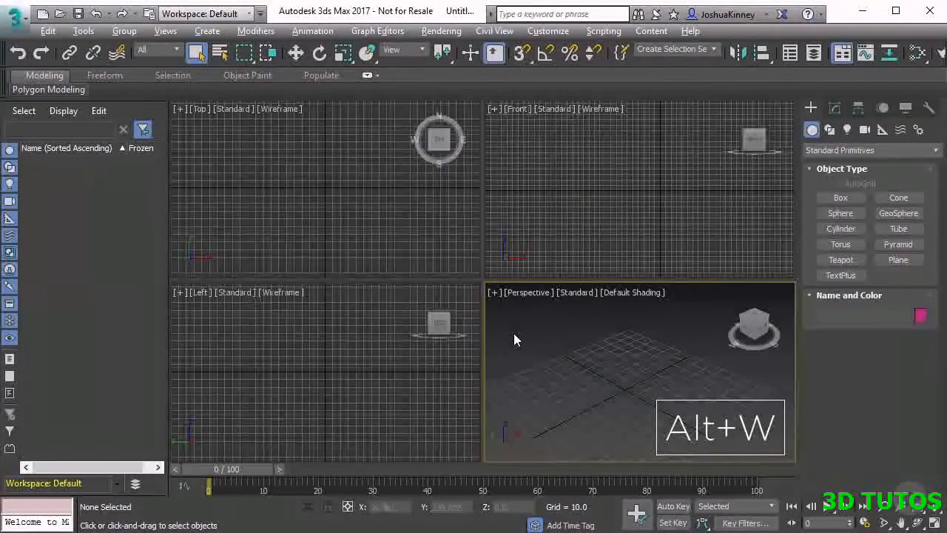
pyautogui.hotkey('alt', 'w')
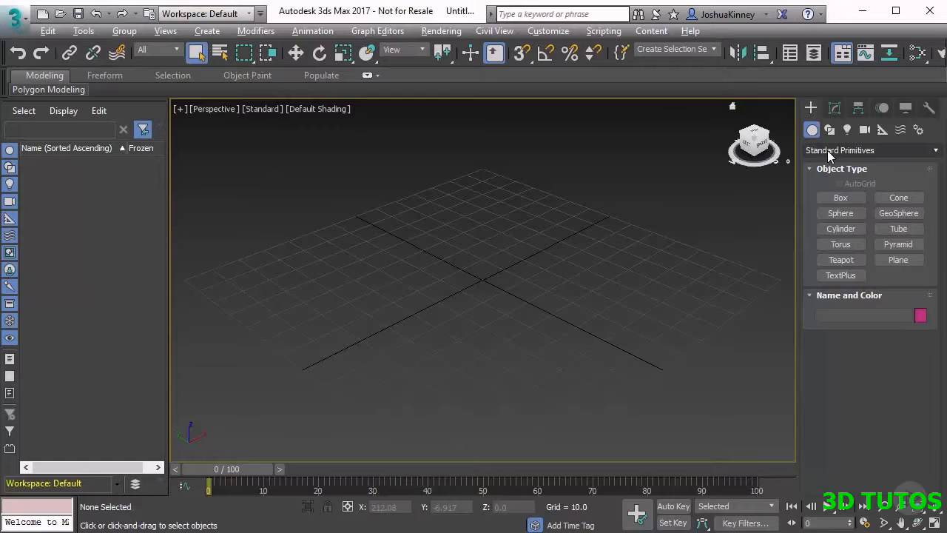
# - Create a cube about 39.5 units per side at the grid origin, using the Box primitive's Cube creation method
pyautogui.click(851, 198)
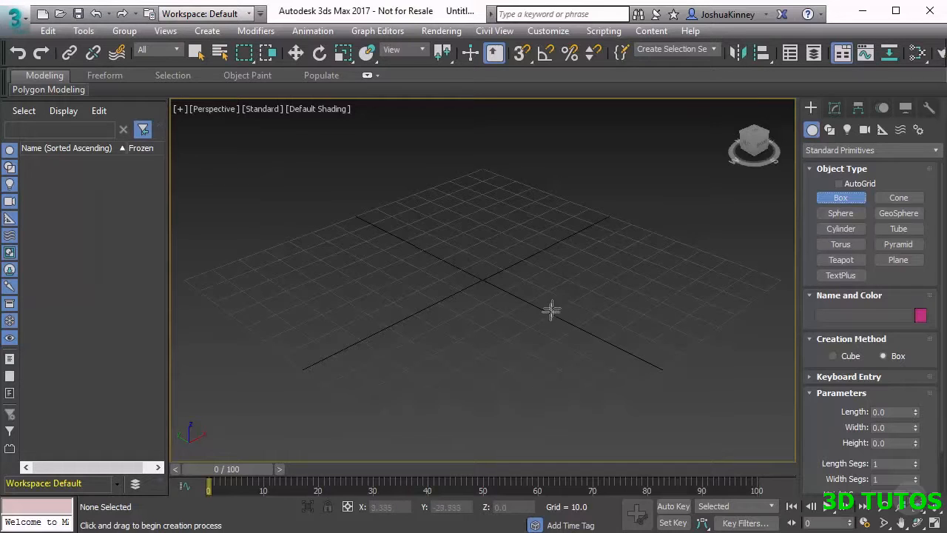
pyautogui.click(834, 356)
pyautogui.moveTo(482, 279); pyautogui.dragTo(482, 314)
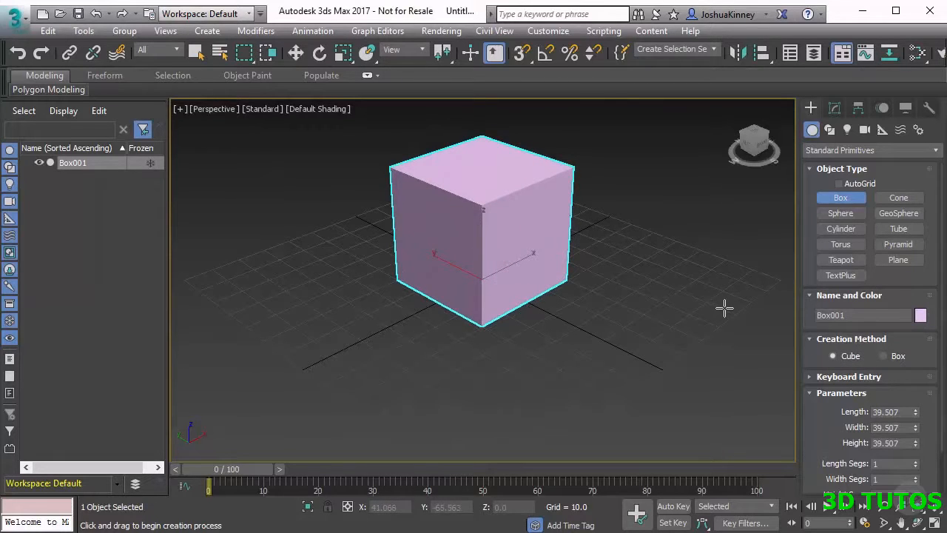
pyautogui.rightClick(620, 224)
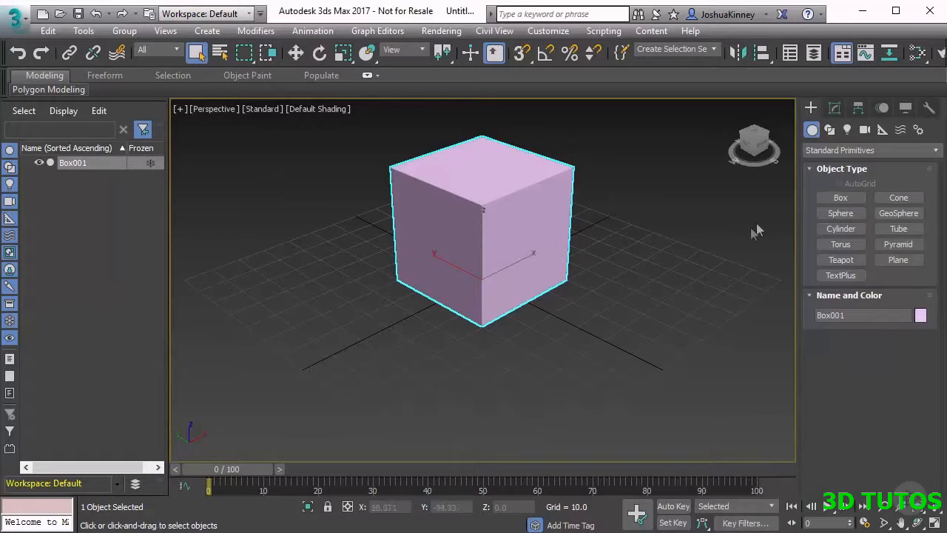
# - Draw a box about 57 by 74 by 59 units beside the cube with the Box creation method and delete it
pyautogui.click(833, 197)
pyautogui.click(830, 355)
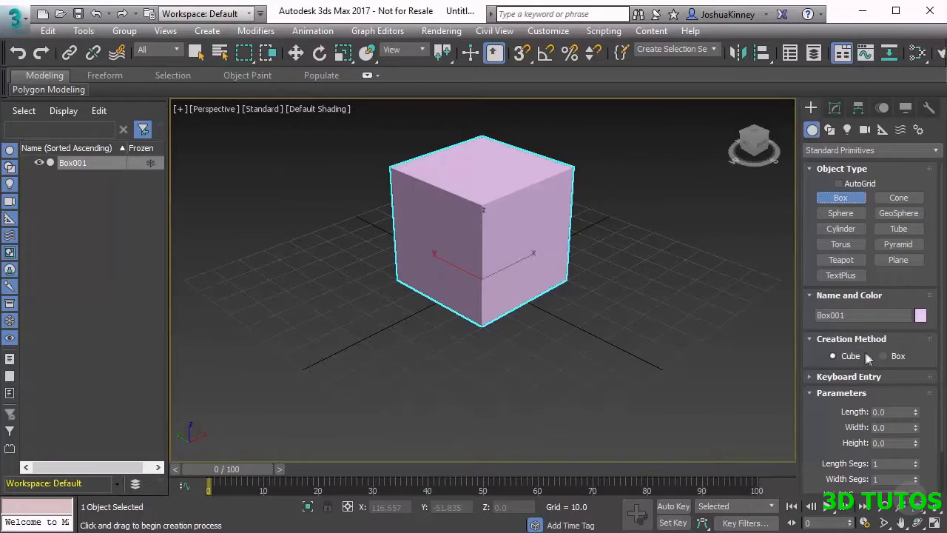
pyautogui.click(883, 356)
pyautogui.moveTo(633, 235)
pyautogui.mouseDown()
pyautogui.moveTo(661, 244)
pyautogui.moveTo(634, 359)
pyautogui.moveTo(669, 390)
pyautogui.mouseUp()
pyautogui.click(669, 389)
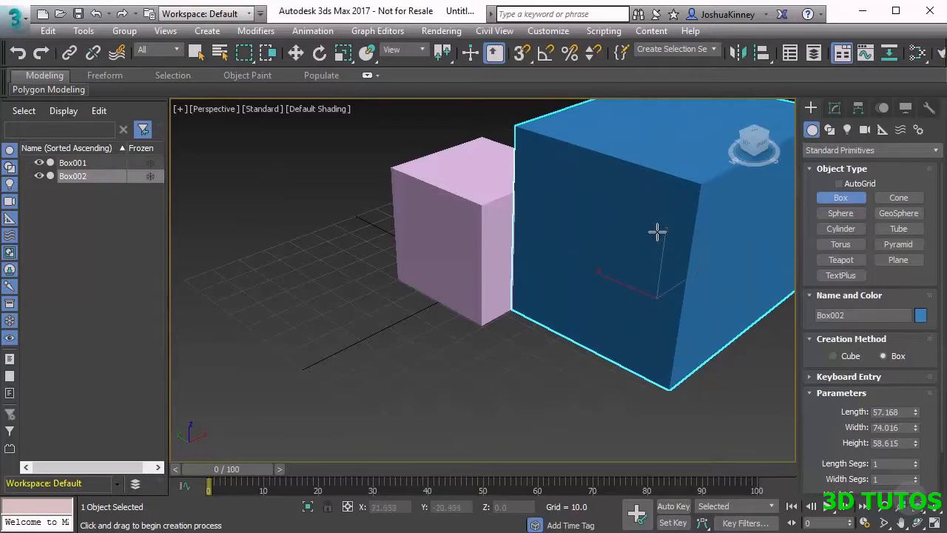
pyautogui.click(657, 232)
pyautogui.rightClick(516, 298)
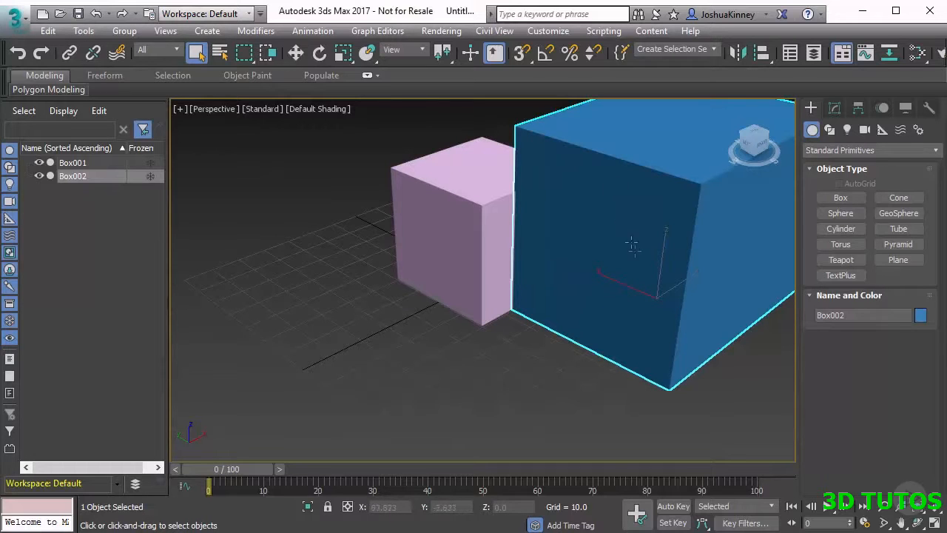
pyautogui.press('Delete')
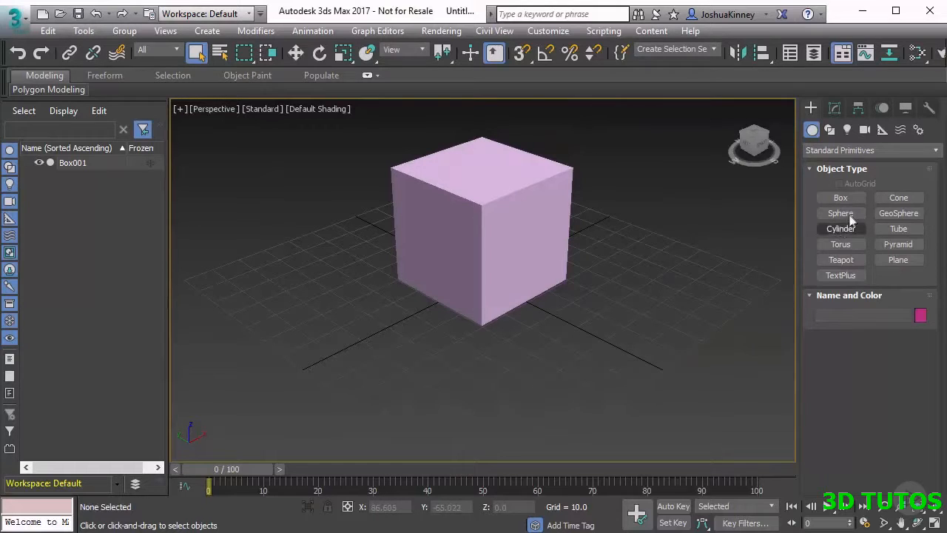
# - Create a sphere with a radius of about 31 units in front of the cube
pyautogui.click(840, 213)
pyautogui.moveTo(385, 350); pyautogui.dragTo(511, 341)
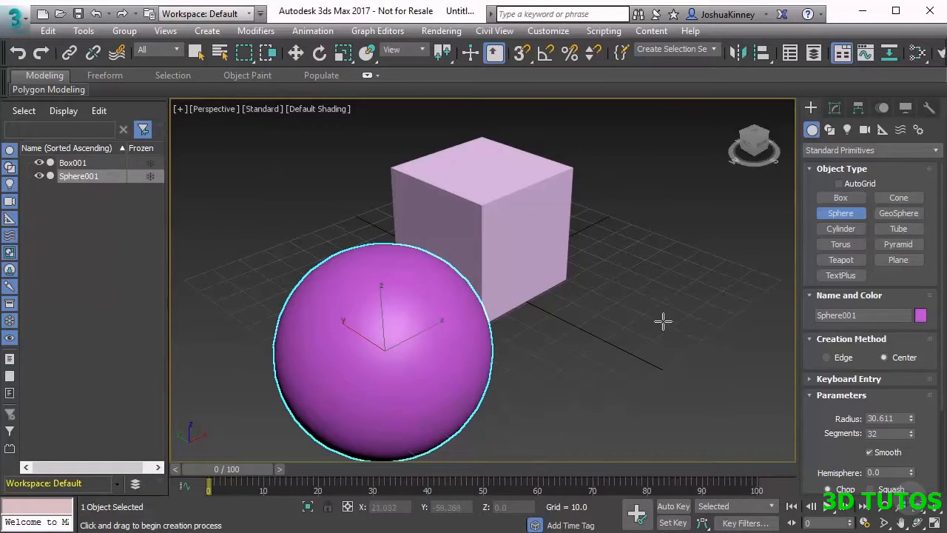
pyautogui.rightClick(626, 288)
# - Create a pointed cone beside the cube, with a base radius of about 31 and a height of about 33 units
pyautogui.click(898, 198)
pyautogui.moveTo(600, 287); pyautogui.dragTo(610, 348)
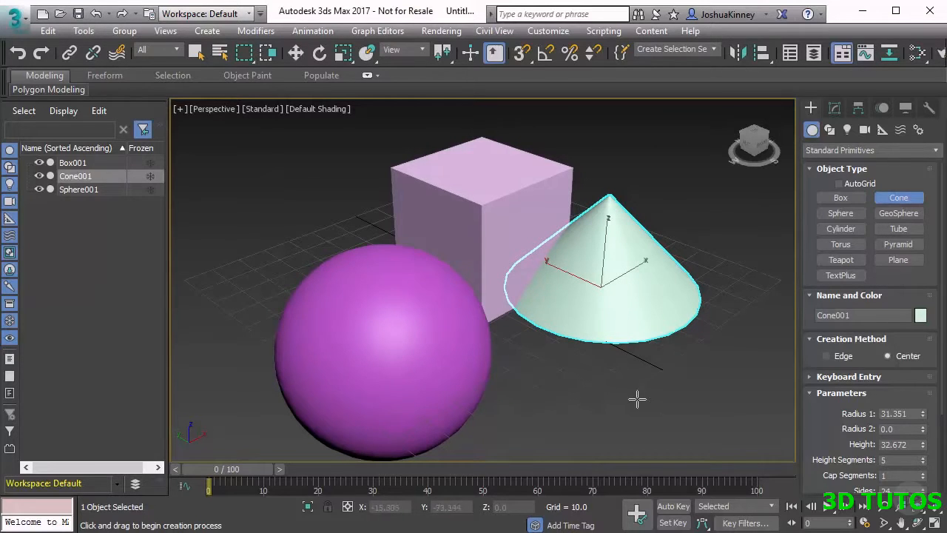
pyautogui.rightClick(651, 387)
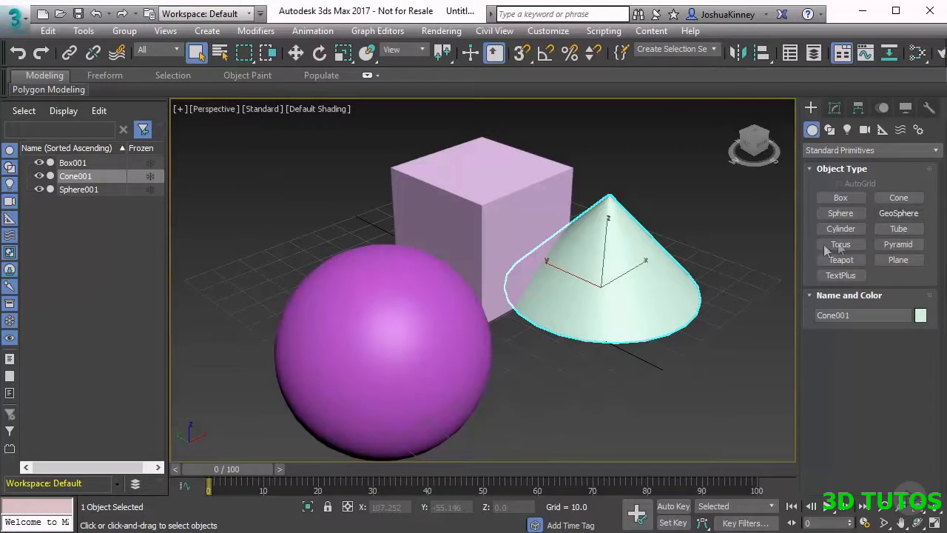
# - Look at the Move, Rotate and Scale gizmos on the selected cone by activating each transform tool in turn
pyautogui.press('w')
pyautogui.rightClick(644, 217)
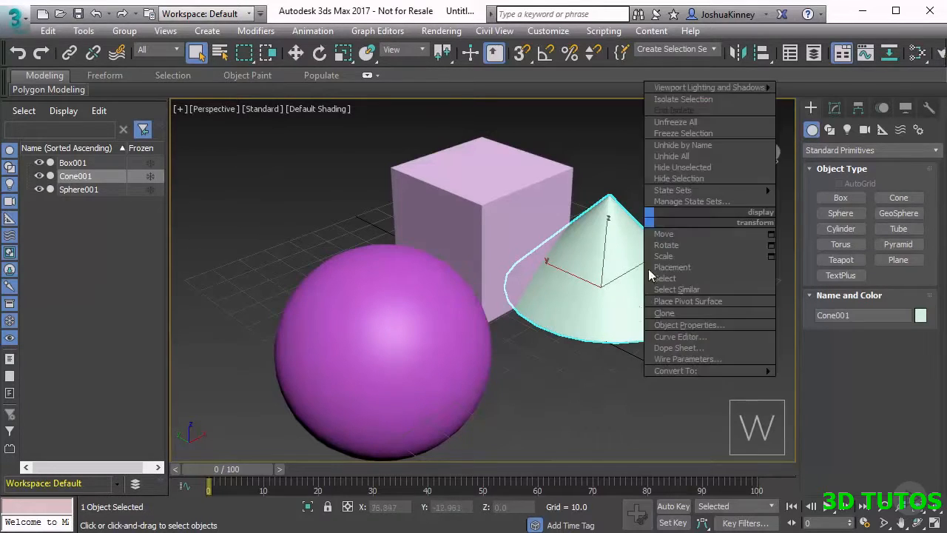
pyautogui.click(600, 192)
pyautogui.press('w')
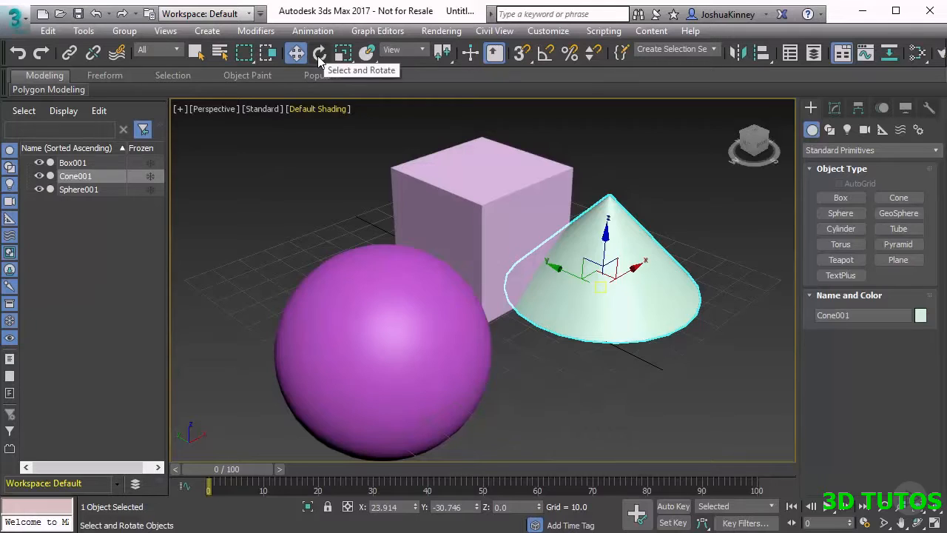
pyautogui.press('e')
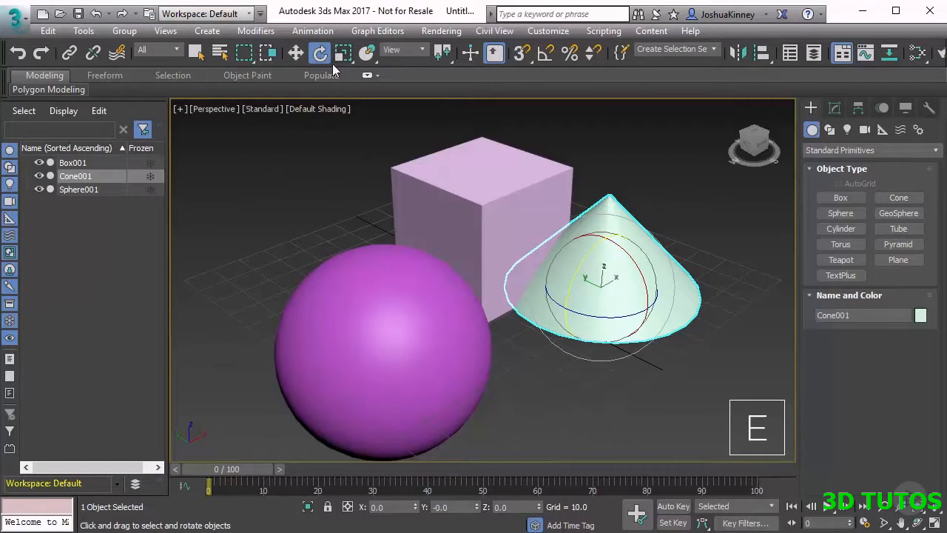
pyautogui.press('r')
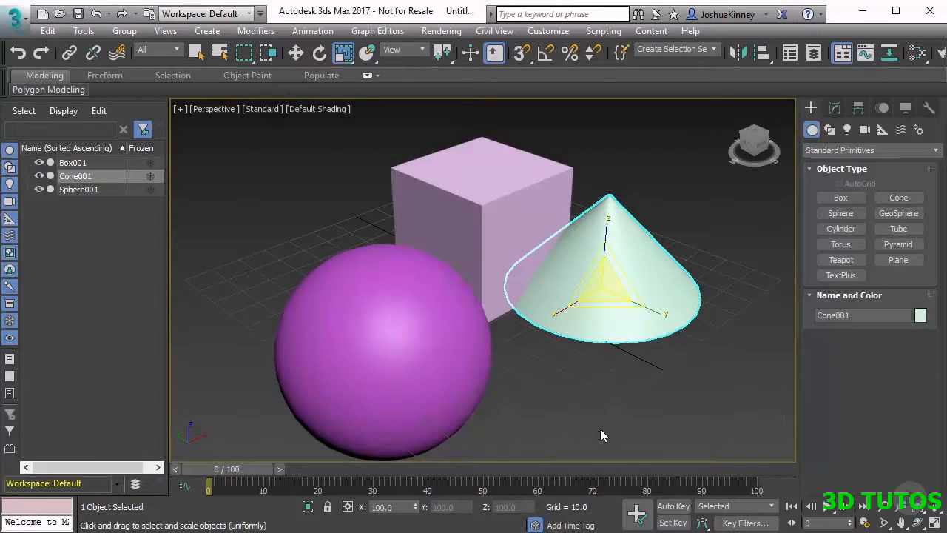
# - Move the cone up to a height of about 39.7 and across onto the cube, at about X 3, Y 4
pyautogui.press('w')
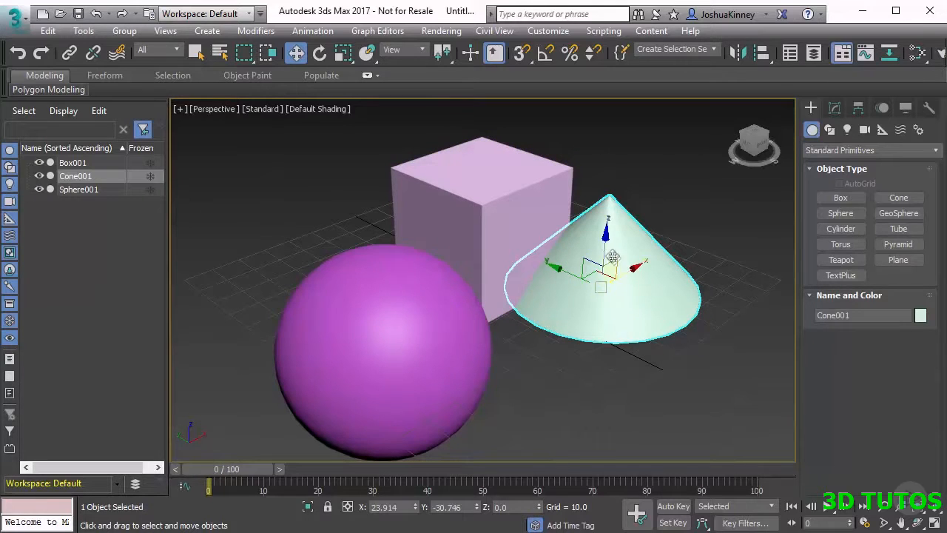
pyautogui.moveTo(604, 243); pyautogui.dragTo(606, 126)
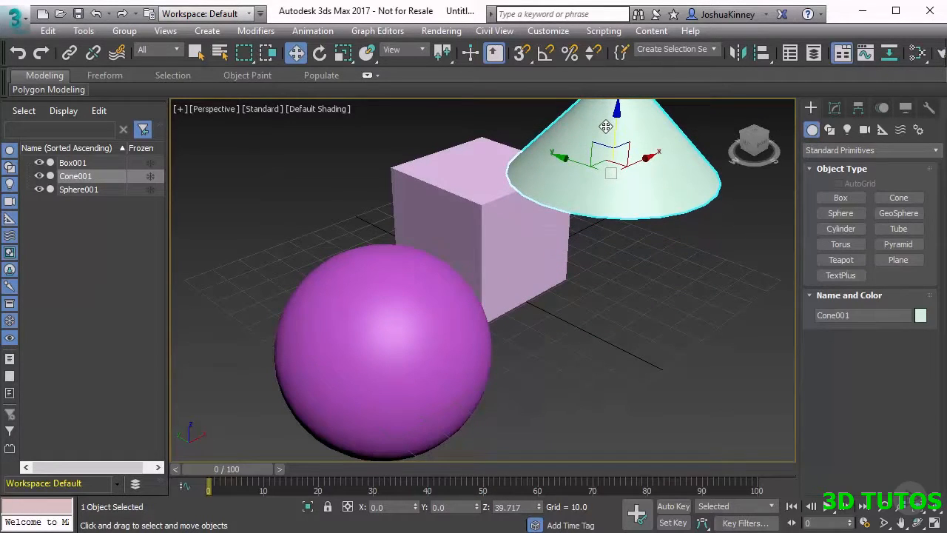
pyautogui.keyDown('shift'); pyautogui.moveTo(561, 158); pyautogui.dragTo(484, 150); pyautogui.keyUp('shift')
pyautogui.moveTo(564, 132); pyautogui.dragTo(521, 146)
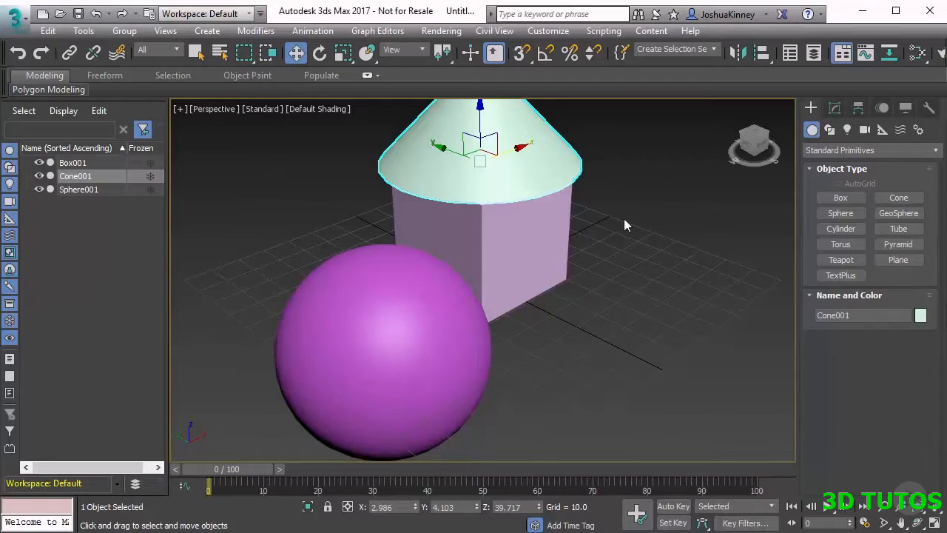
# - Adjust the cone's horizontal position on top of the cube to about X -3.5, Y -1.3
pyautogui.keyDown('alt'); pyautogui.moveTo(611, 245); pyautogui.dragTo(563, 178, button='middle'); pyautogui.keyUp('alt')
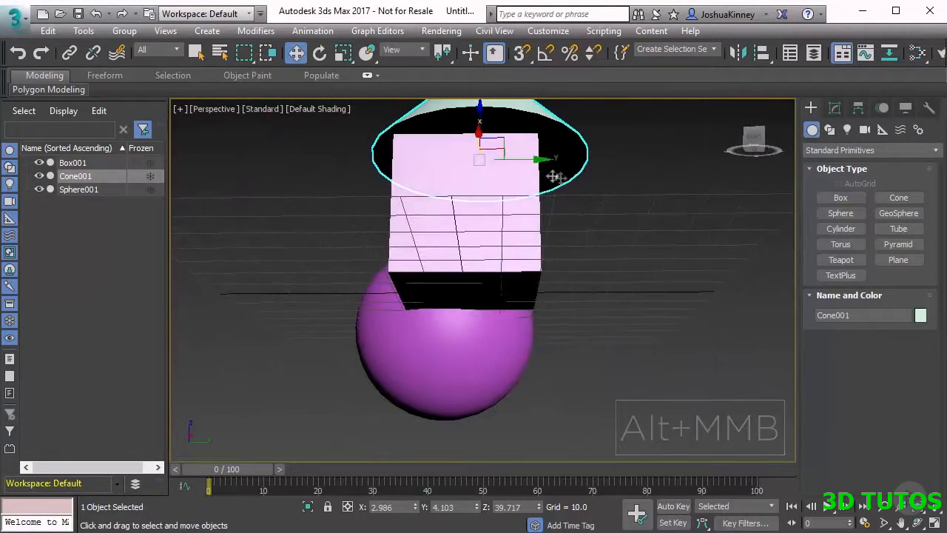
pyautogui.keyDown('alt'); pyautogui.moveTo(423, 173); pyautogui.dragTo(554, 237, button='middle'); pyautogui.keyUp('alt')
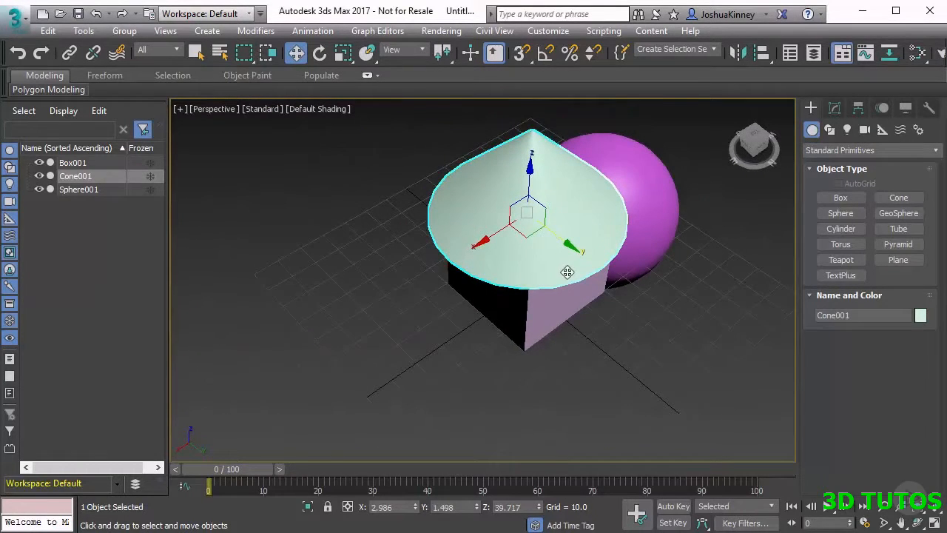
pyautogui.scroll(2, 564, 272)
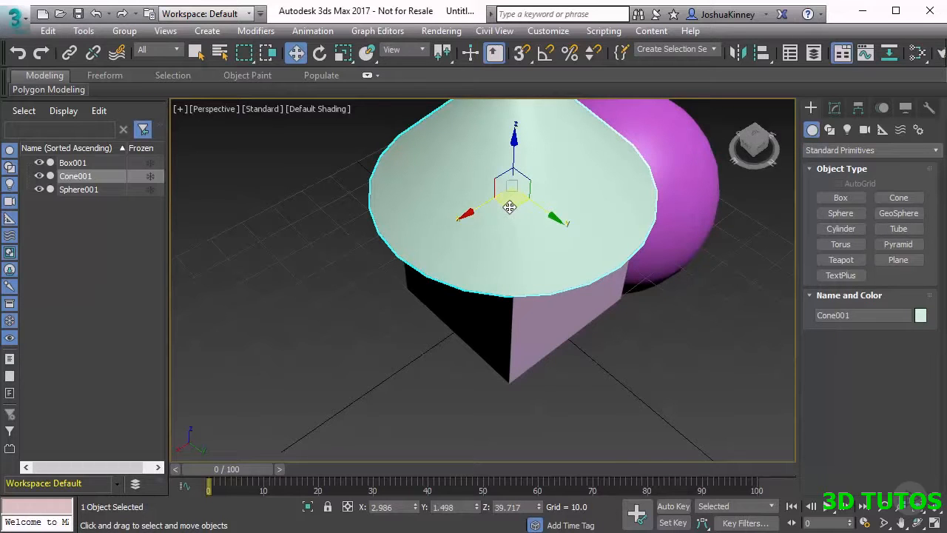
pyautogui.moveTo(510, 207); pyautogui.dragTo(523, 191)
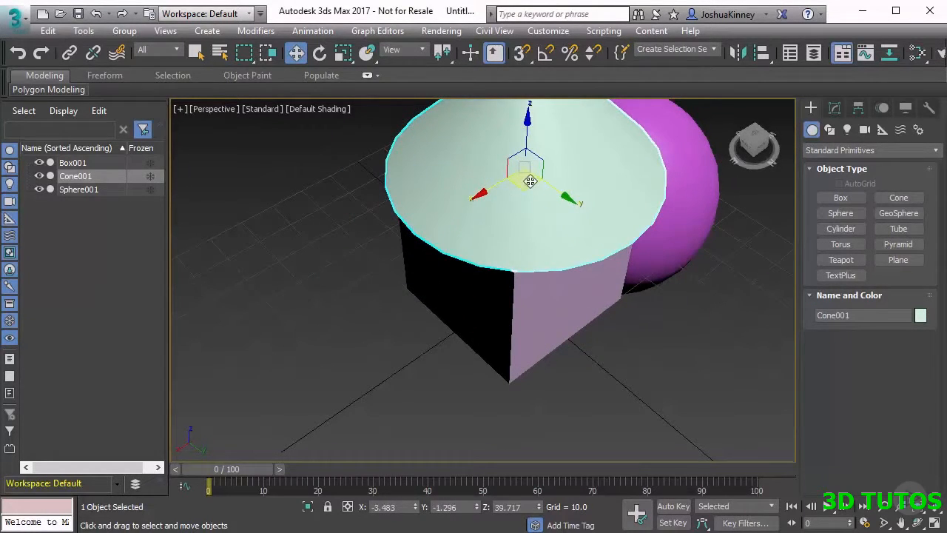
# - Try moving the cone freely in the view plane and undo that move
pyautogui.moveTo(539, 169)
pyautogui.keyDown('alt'); pyautogui.mouseDown(button='middle')
pyautogui.moveTo(579, 152)
pyautogui.moveTo(513, 132)
pyautogui.moveTo(489, 137)
pyautogui.moveTo(533, 168)
pyautogui.mouseUp(button='middle'); pyautogui.keyUp('alt')
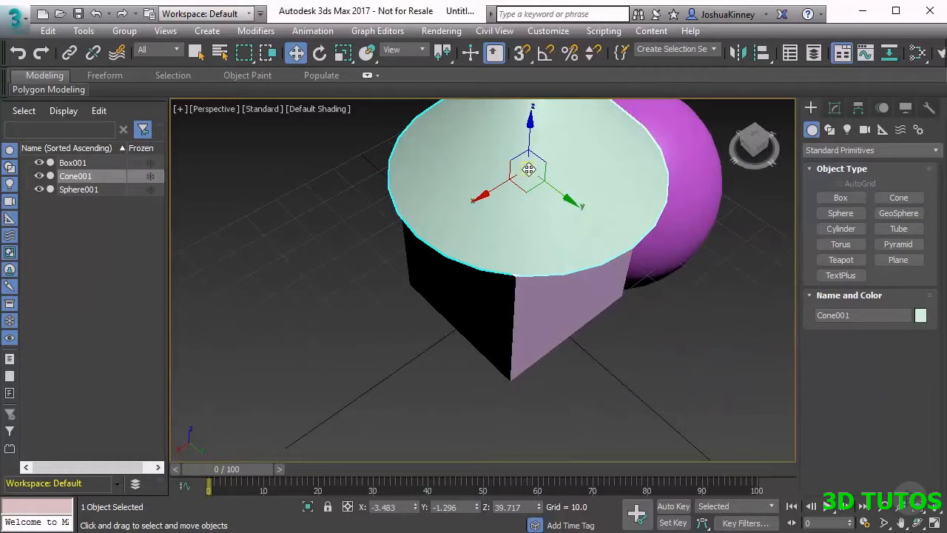
pyautogui.moveTo(529, 170); pyautogui.dragTo(482, 257)
pyautogui.hotkey('ctrl', 'z')
# - Try rotating the cone by about -46 degrees around its X axis and undo the rotation
pyautogui.keyDown('alt'); pyautogui.moveTo(508, 261); pyautogui.dragTo(363, 211, button='middle'); pyautogui.keyUp('alt')
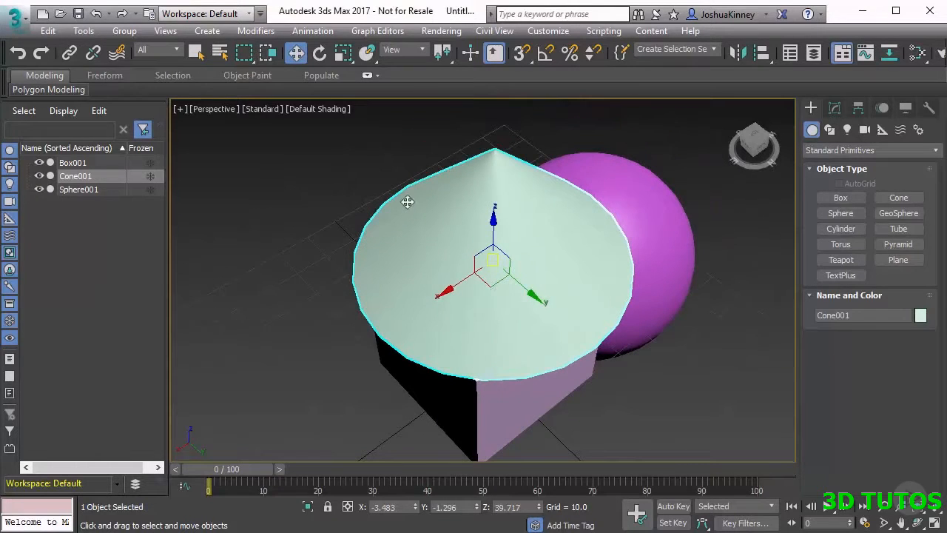
pyautogui.press('e')
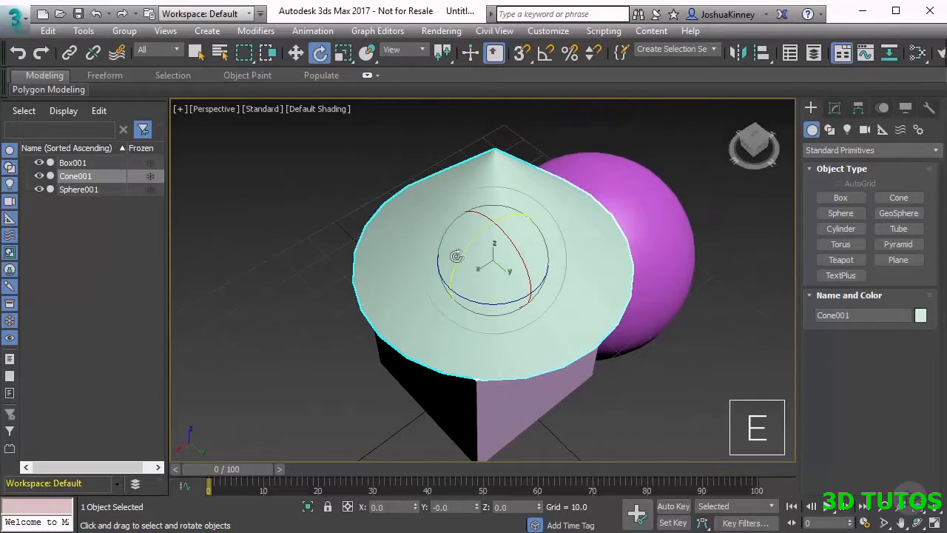
pyautogui.scroll(-1, 477, 293)
pyautogui.scroll(4, 515, 284)
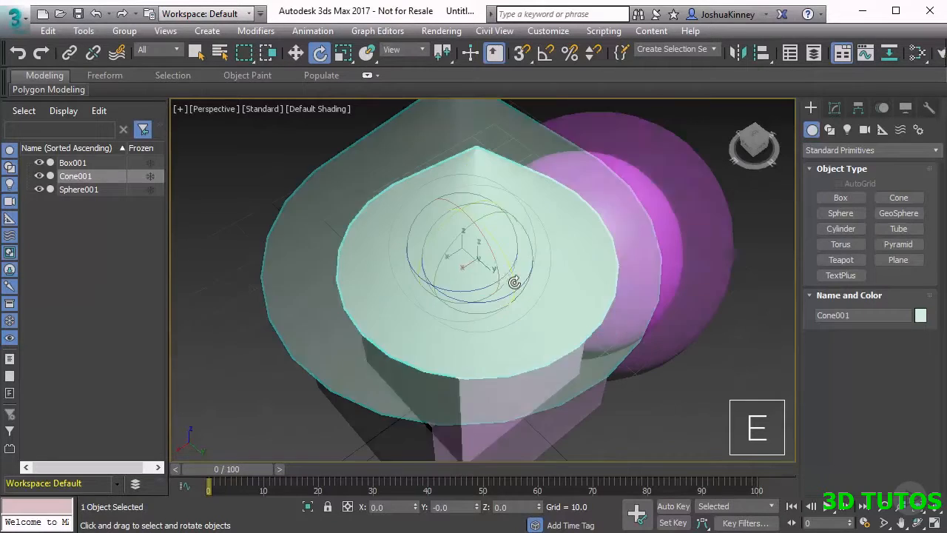
pyautogui.keyDown('alt'); pyautogui.moveTo(486, 278); pyautogui.dragTo(489, 250, button='middle'); pyautogui.keyUp('alt')
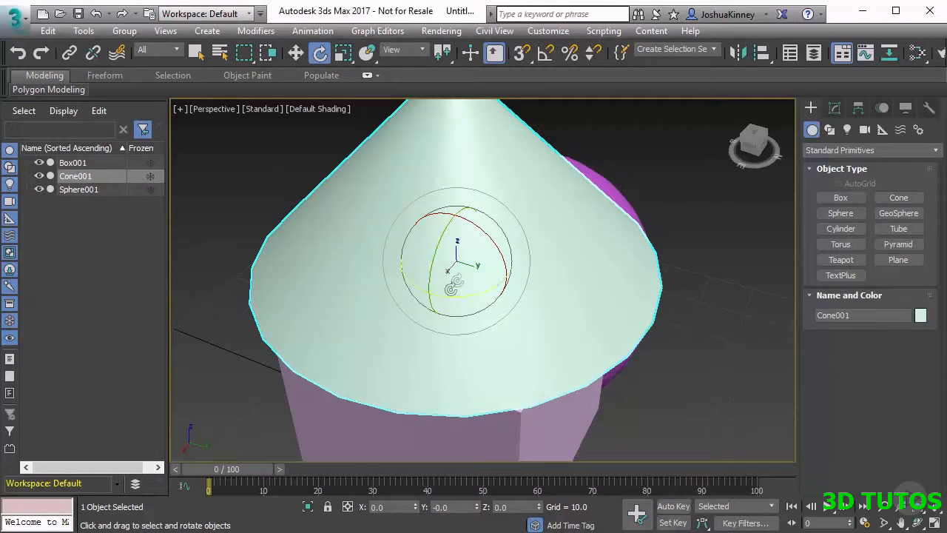
pyautogui.moveTo(474, 228); pyautogui.dragTo(528, 269)
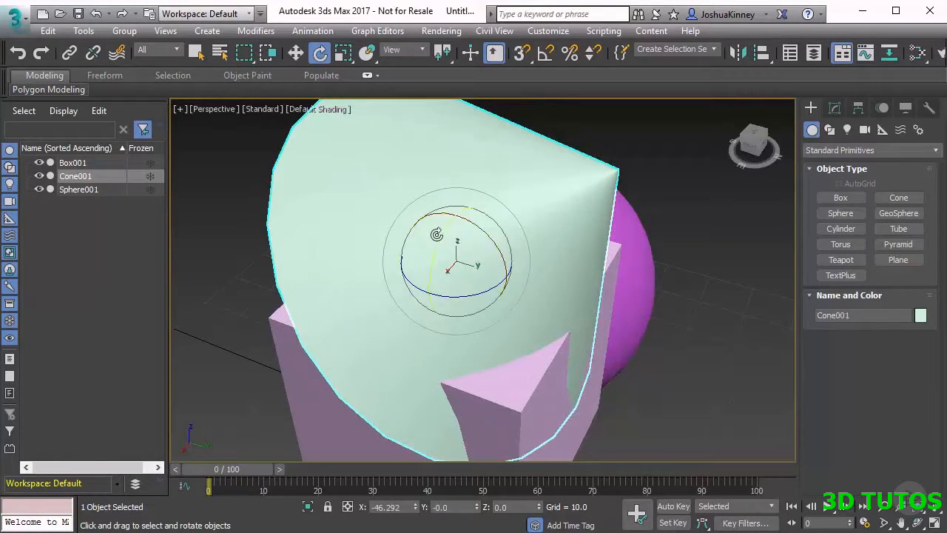
pyautogui.hotkey('ctrl', 'z')
# - Rotate the cone freely on the cube by about 47, 23 and -49 degrees in X, Y and Z, tilting its tip toward the sphere's side
pyautogui.moveTo(494, 303); pyautogui.dragTo(559, 294)
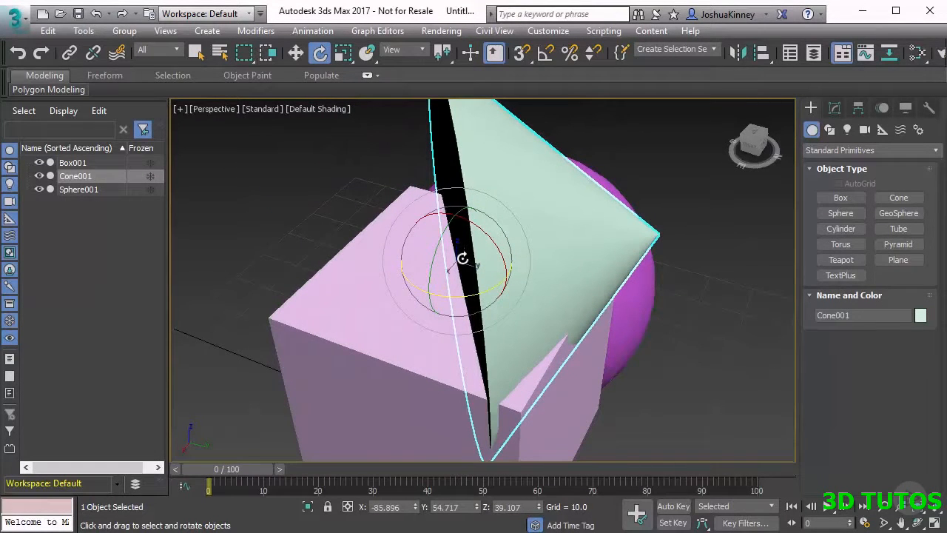
pyautogui.moveTo(460, 262)
pyautogui.mouseDown()
pyautogui.moveTo(324, 253)
pyautogui.moveTo(375, 208)
pyautogui.moveTo(341, 215)
pyautogui.moveTo(399, 215)
pyautogui.moveTo(366, 184)
pyautogui.moveTo(323, 207)
pyautogui.moveTo(330, 213)
pyautogui.mouseUp()
pyautogui.keyDown('alt'); pyautogui.moveTo(523, 183); pyautogui.dragTo(496, 150, button='middle'); pyautogui.keyUp('alt')
pyautogui.keyDown('alt'); pyautogui.moveTo(546, 203); pyautogui.dragTo(508, 195, button='middle'); pyautogui.keyUp('alt')
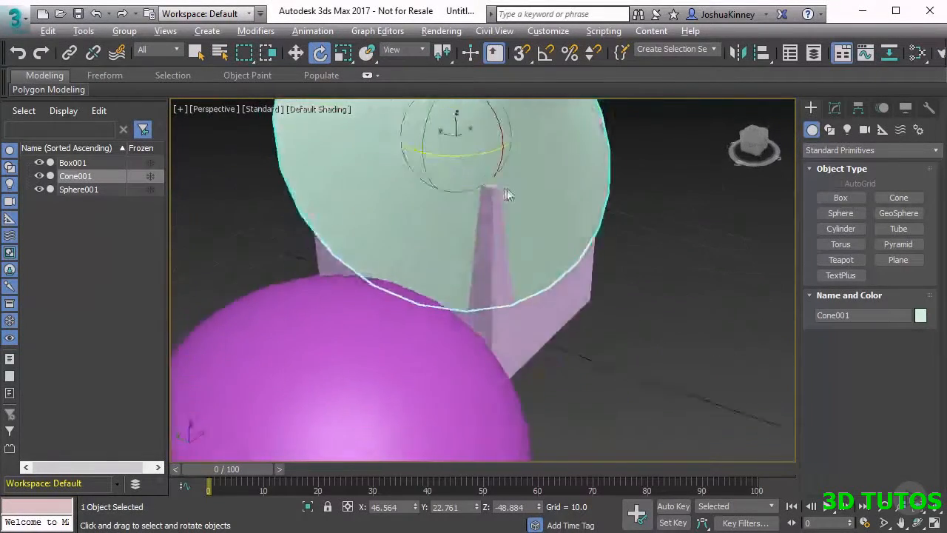
pyautogui.scroll(-5, 508, 196)
pyautogui.scroll(2, 507, 244)
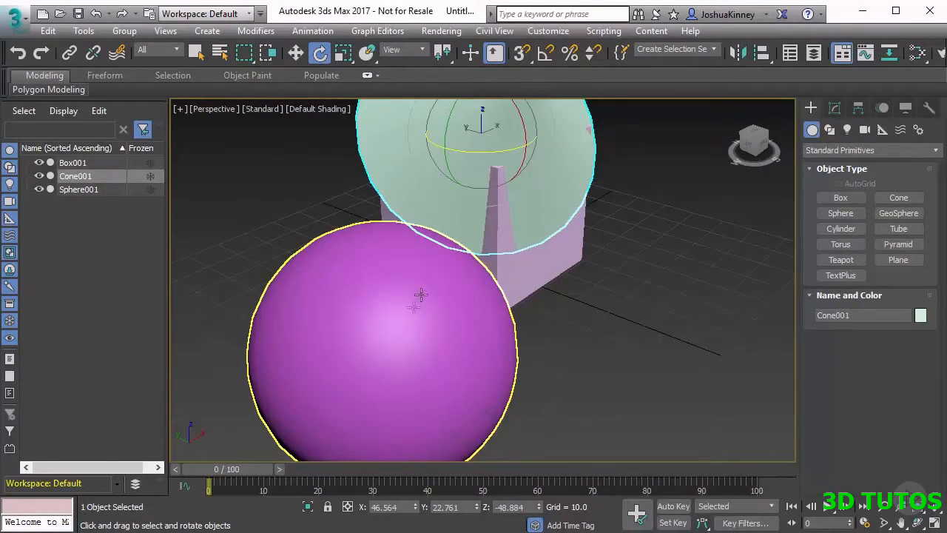
# - Scale the sphere down uniformly to about 35 percent
pyautogui.click(437, 333)
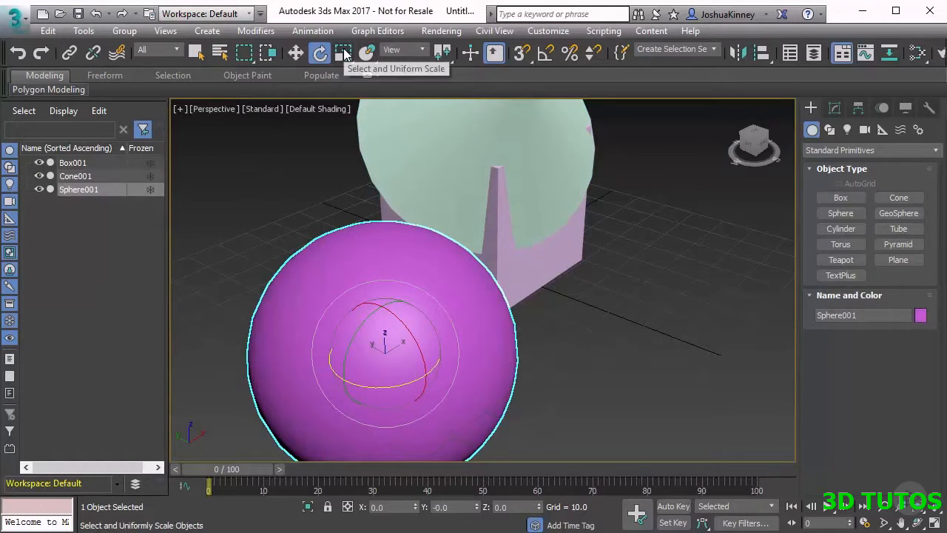
pyautogui.press('r')
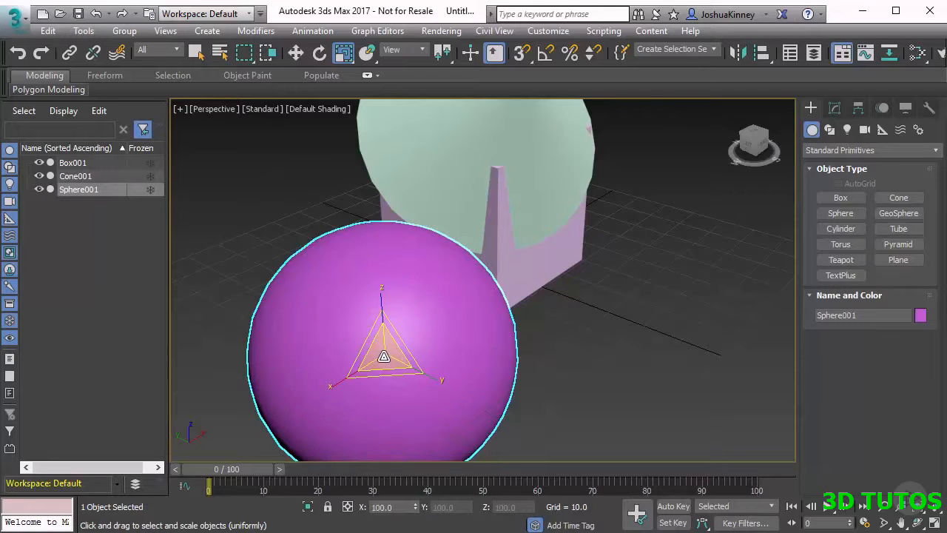
pyautogui.moveTo(386, 358); pyautogui.dragTo(422, 485)
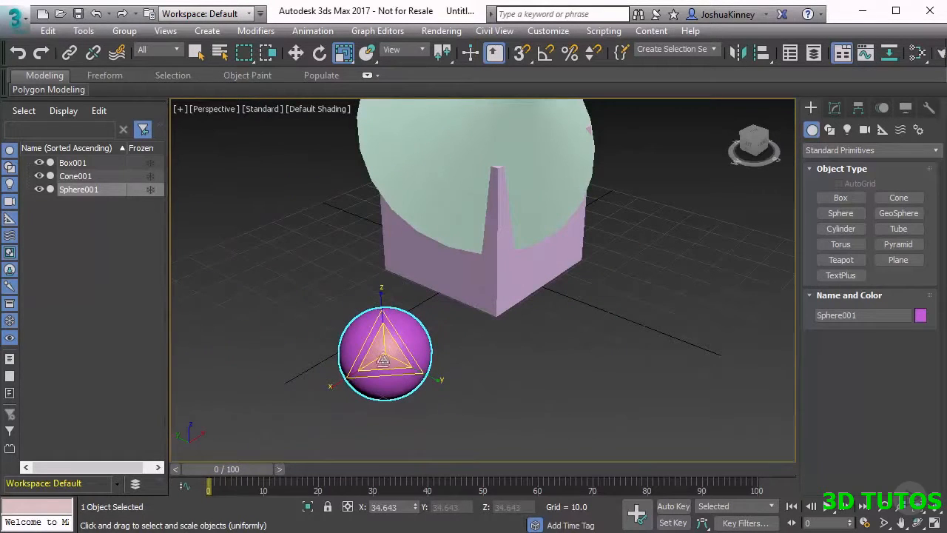
# - Stretch the sphere along each axis separately, to about 84 percent in Z, 93 percent in Y and 112 percent in X
pyautogui.moveTo(381, 290); pyautogui.dragTo(375, 220)
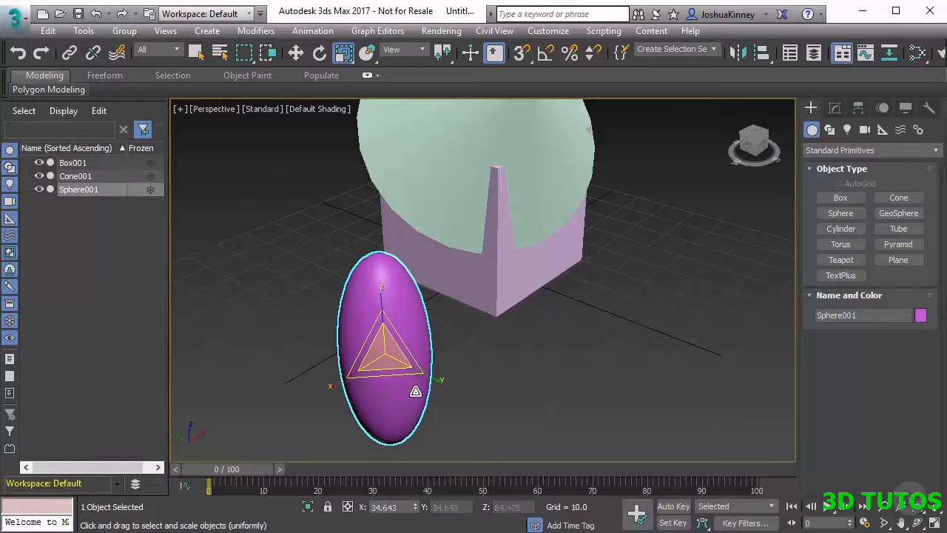
pyautogui.moveTo(440, 382); pyautogui.dragTo(521, 410)
pyautogui.moveTo(538, 356)
pyautogui.keyDown('alt'); pyautogui.mouseDown(button='middle')
pyautogui.moveTo(465, 345)
pyautogui.moveTo(503, 218)
pyautogui.moveTo(522, 330)
pyautogui.moveTo(595, 382)
pyautogui.moveTo(539, 423)
pyautogui.moveTo(567, 332)
pyautogui.moveTo(525, 354)
pyautogui.mouseUp(button='middle'); pyautogui.keyUp('alt')
pyautogui.moveTo(345, 376); pyautogui.dragTo(222, 428)
pyautogui.keyDown('alt'); pyautogui.moveTo(390, 355); pyautogui.dragTo(434, 354, button='middle'); pyautogui.keyUp('alt')
pyautogui.scroll(-5, 429, 366)
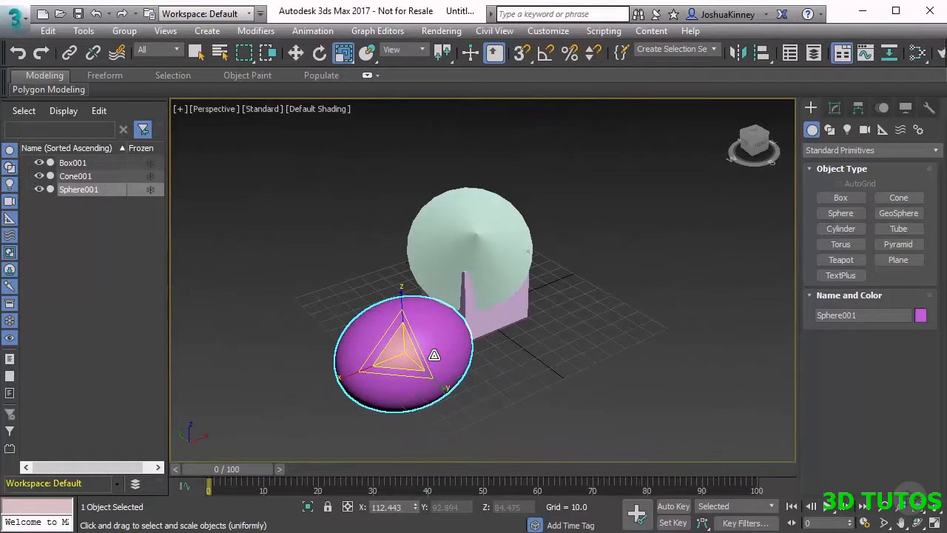